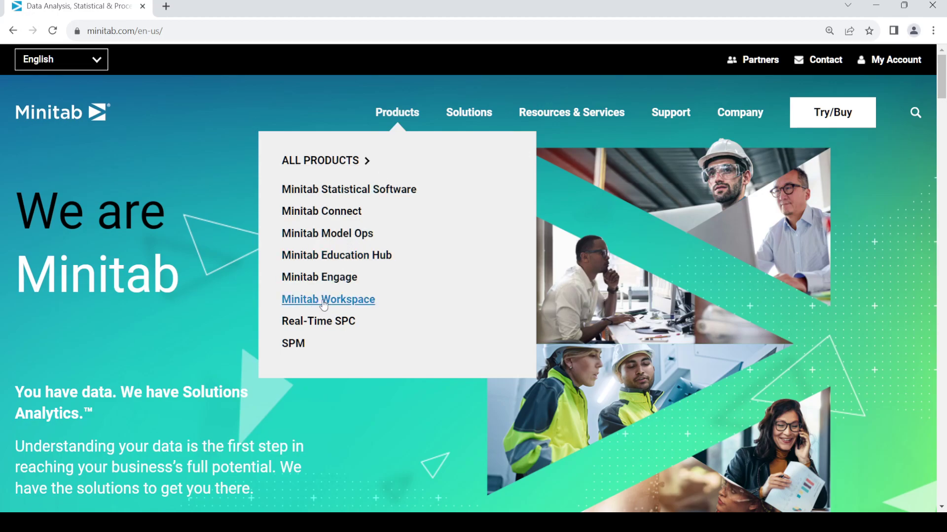
- Go to the Minitab Workspace product page from the Products menu
{"action": "left_click", "coordinate": [323, 305]}
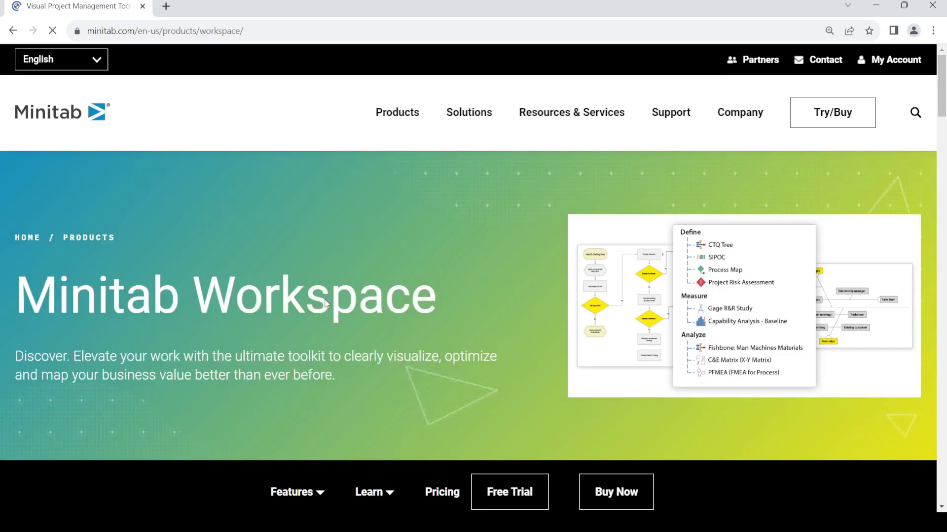
{"action": "scroll", "coordinate": [324, 301], "scroll_direction": "down", "scroll_amount": 1}
{"action": "scroll", "coordinate": [325, 300], "scroll_direction": "down", "scroll_amount": 1}
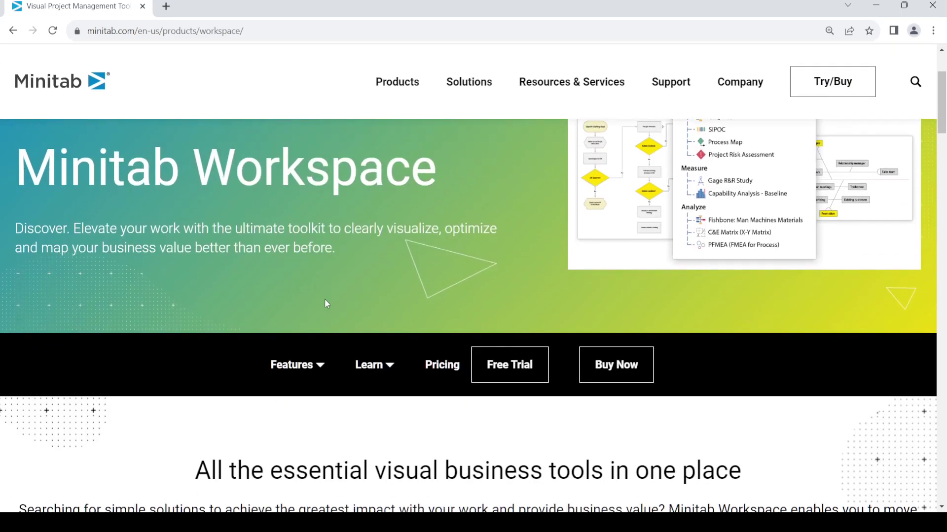
{"action": "scroll", "coordinate": [325, 300], "scroll_direction": "up", "scroll_amount": 2}
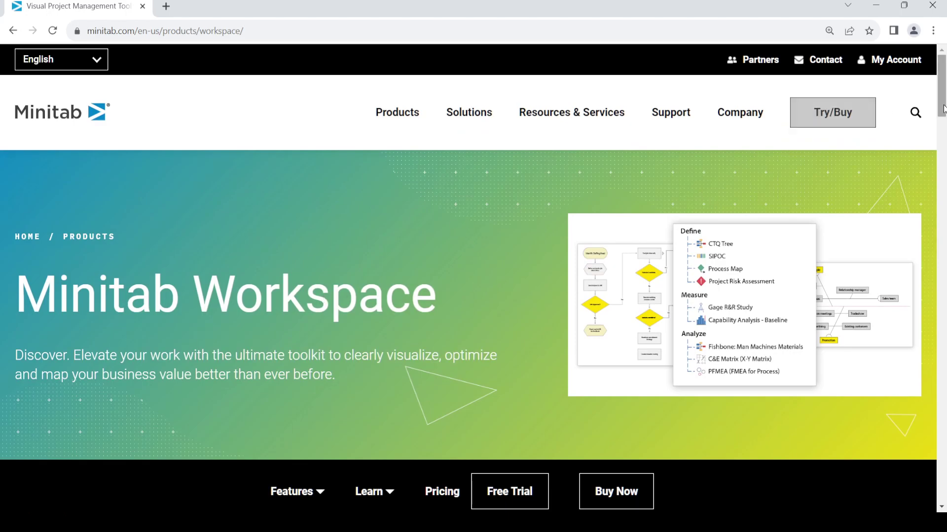
{"action": "scroll", "coordinate": [536, 359], "scroll_direction": "down", "scroll_amount": 2}
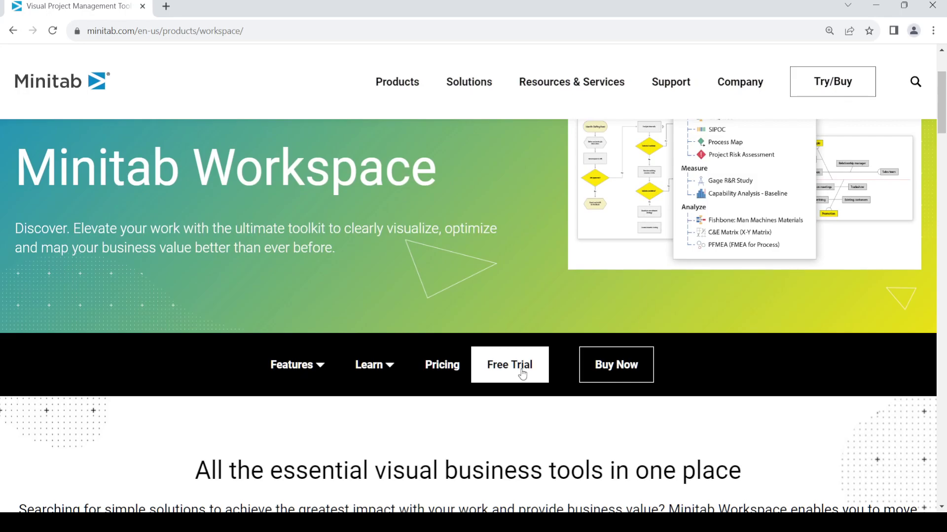
- Open the Workspace free trial and enter first name, last name, work email and job title
{"action": "left_click", "coordinate": [522, 374]}
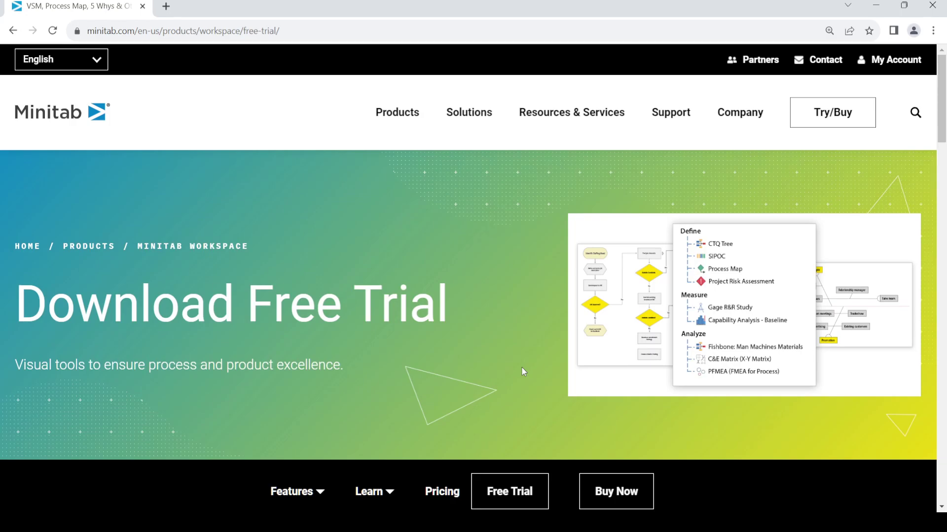
{"action": "scroll", "coordinate": [522, 371], "scroll_direction": "down", "scroll_amount": 4}
{"action": "scroll", "coordinate": [528, 370], "scroll_direction": "down", "scroll_amount": 3}
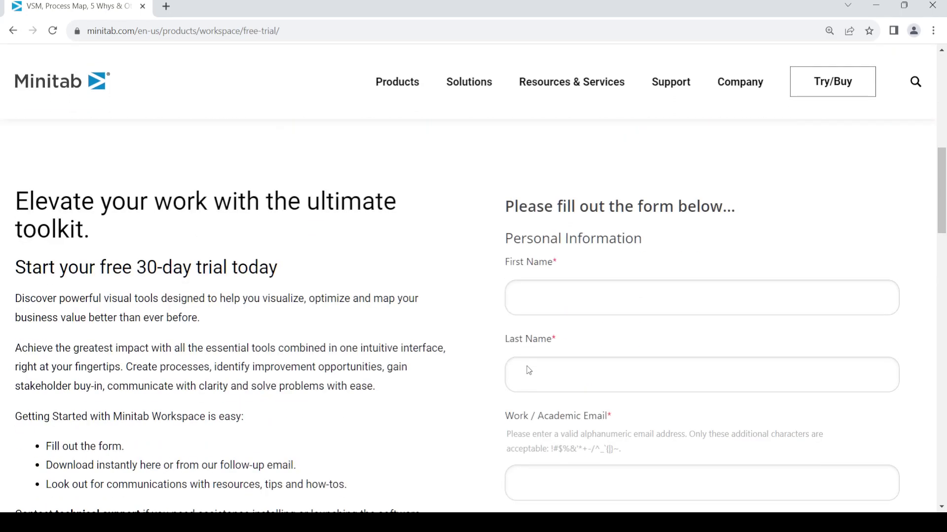
{"action": "scroll", "coordinate": [527, 367], "scroll_direction": "down", "scroll_amount": 1}
{"action": "scroll", "coordinate": [527, 367], "scroll_direction": "up", "scroll_amount": 1}
{"action": "left_click", "coordinate": [552, 298]}
{"action": "type", "text": "SAD"}
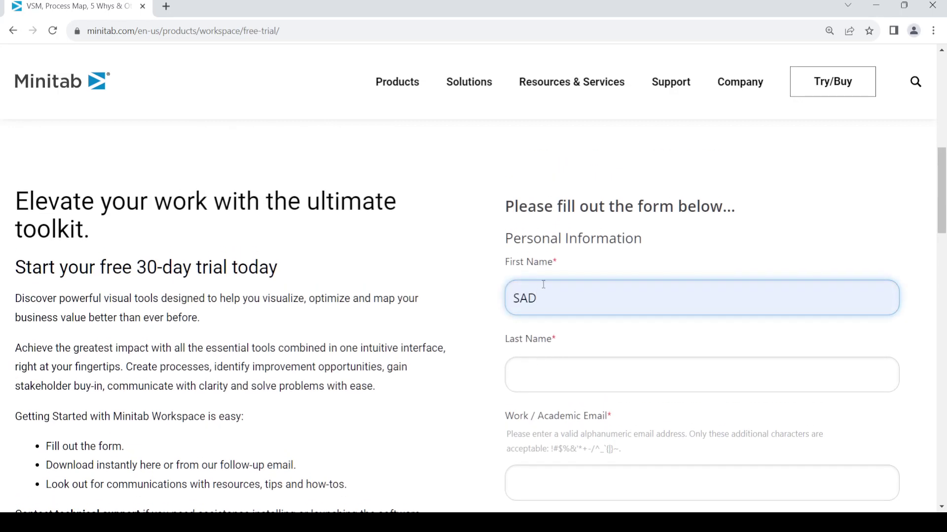
{"action": "left_click", "coordinate": [547, 372]}
{"action": "type", "text": "Red"}
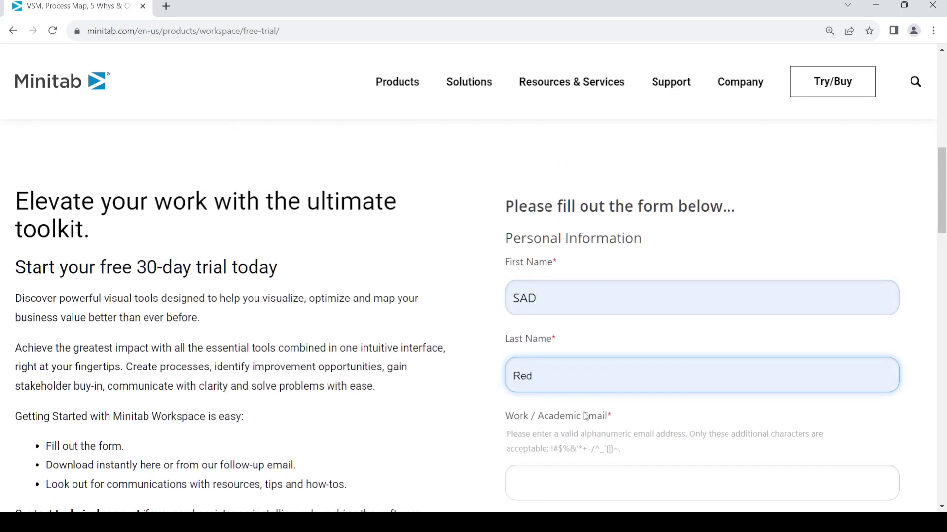
{"action": "scroll", "coordinate": [606, 412], "scroll_direction": "down", "scroll_amount": 1}
{"action": "scroll", "coordinate": [591, 370], "scroll_direction": "down", "scroll_amount": 2}
{"action": "scroll", "coordinate": [583, 335], "scroll_direction": "up", "scroll_amount": 2}
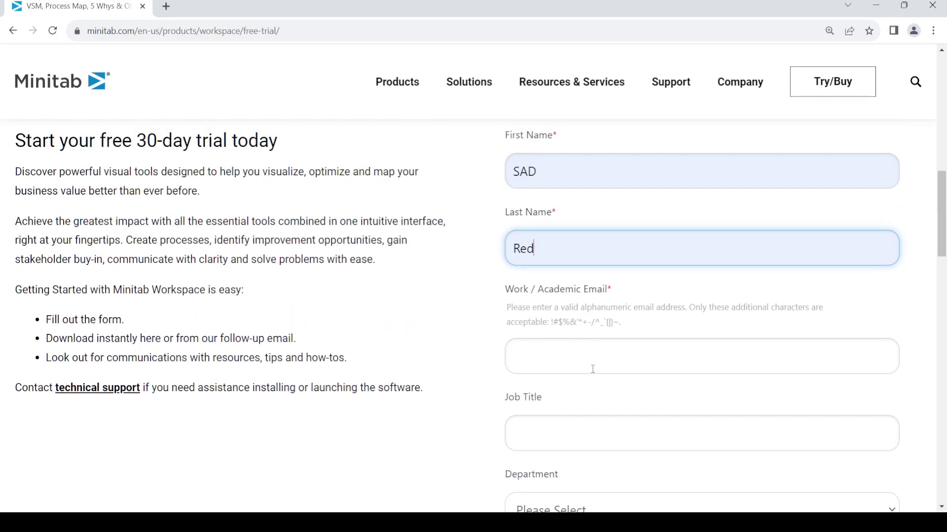
{"action": "left_click", "coordinate": [568, 357]}
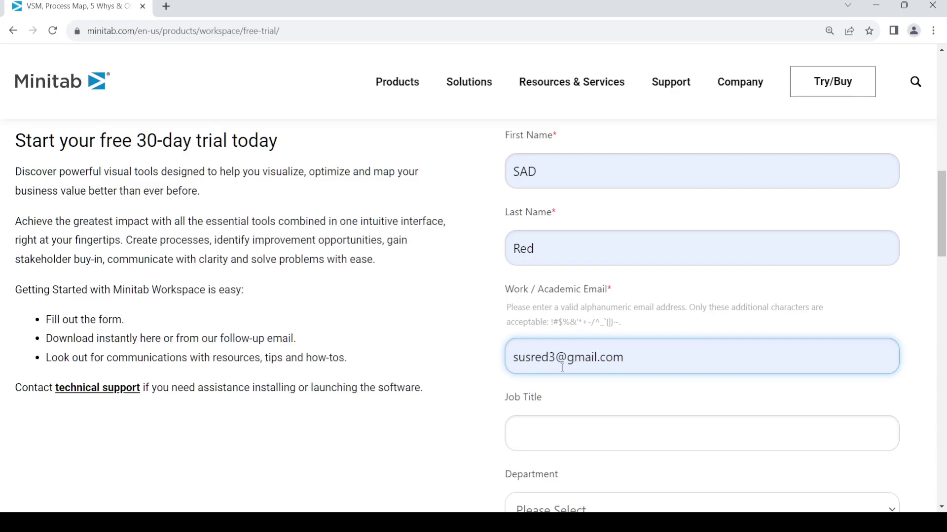
{"action": "scroll", "coordinate": [563, 368], "scroll_direction": "down", "scroll_amount": 2}
{"action": "left_click", "coordinate": [579, 305]}
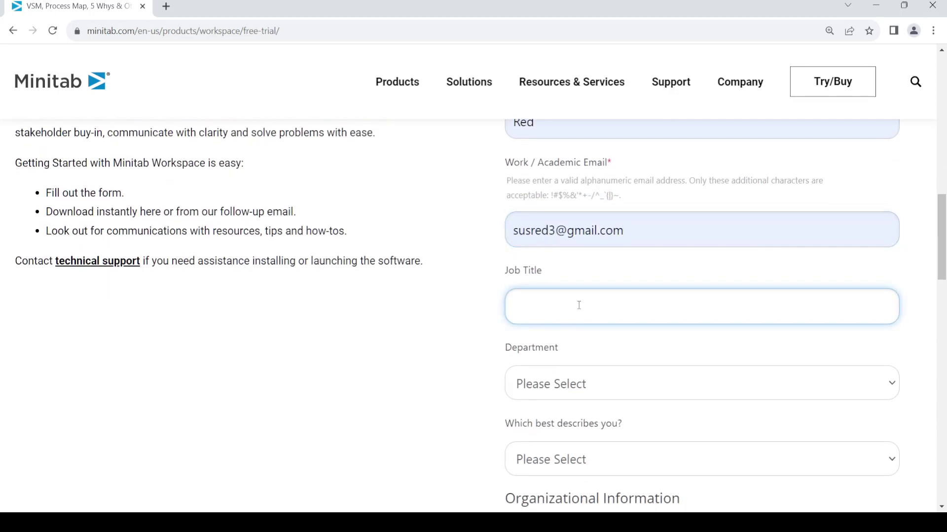
{"action": "type", "text": "s"}
{"action": "type", "text": "ddd"}
{"action": "scroll", "coordinate": [608, 376], "scroll_direction": "down", "scroll_amount": 3}
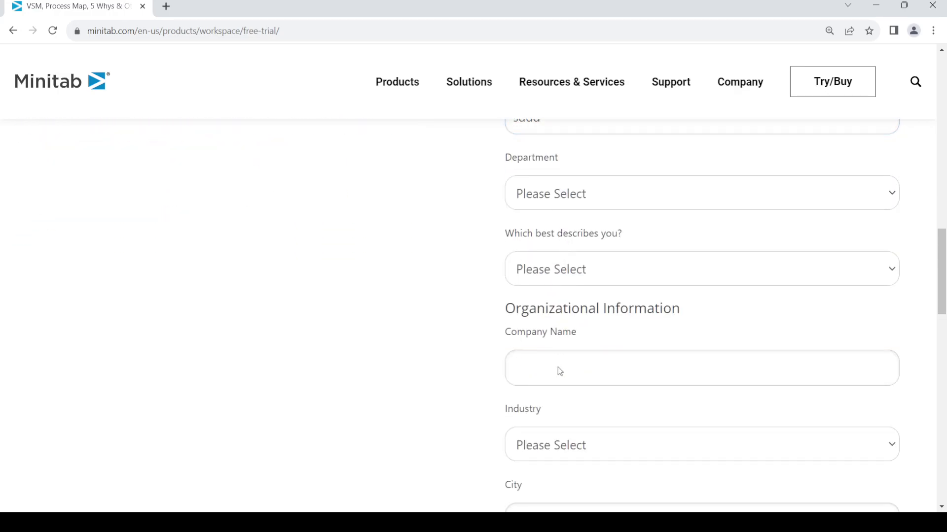
- Set department to Human Resources, role to Full Time Student, and enter the company name
{"action": "left_click", "coordinate": [568, 337]}
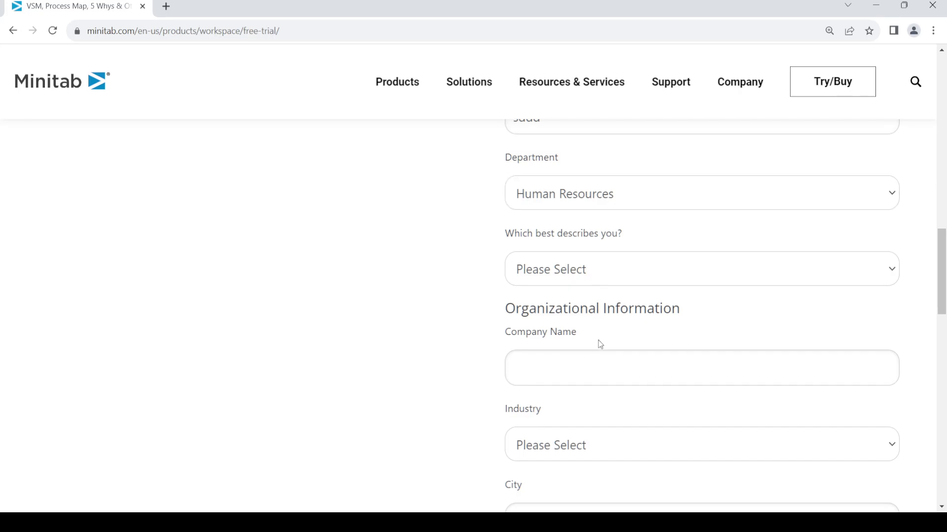
{"action": "left_click", "coordinate": [609, 327]}
{"action": "scroll", "coordinate": [586, 351], "scroll_direction": "down", "scroll_amount": 2}
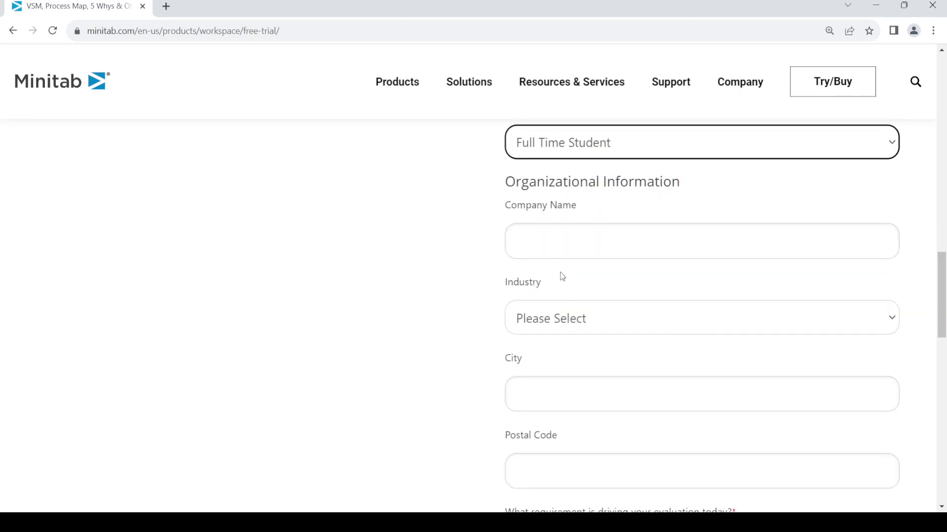
{"action": "scroll", "coordinate": [560, 276], "scroll_direction": "up", "scroll_amount": 1}
{"action": "left_click", "coordinate": [553, 309]}
{"action": "type", "text": "SDFCd"}
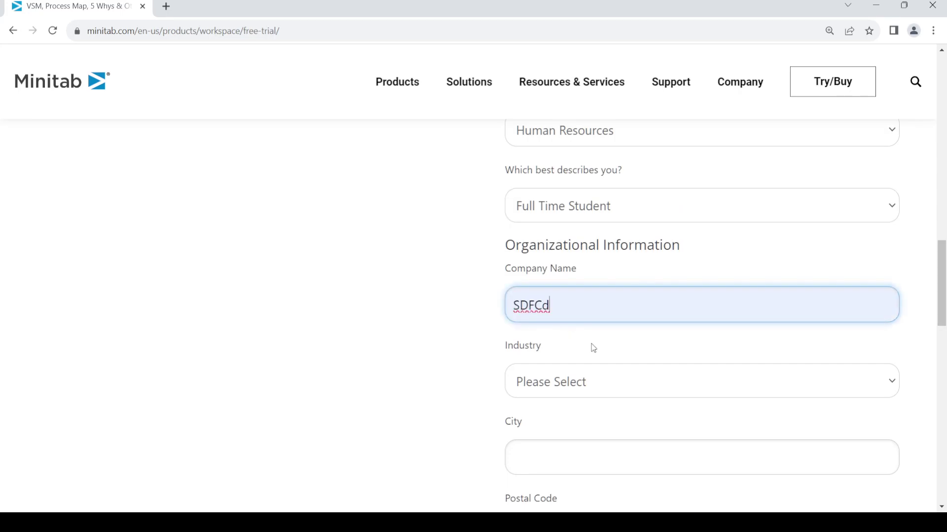
{"action": "scroll", "coordinate": [591, 344], "scroll_direction": "down", "scroll_amount": 3}
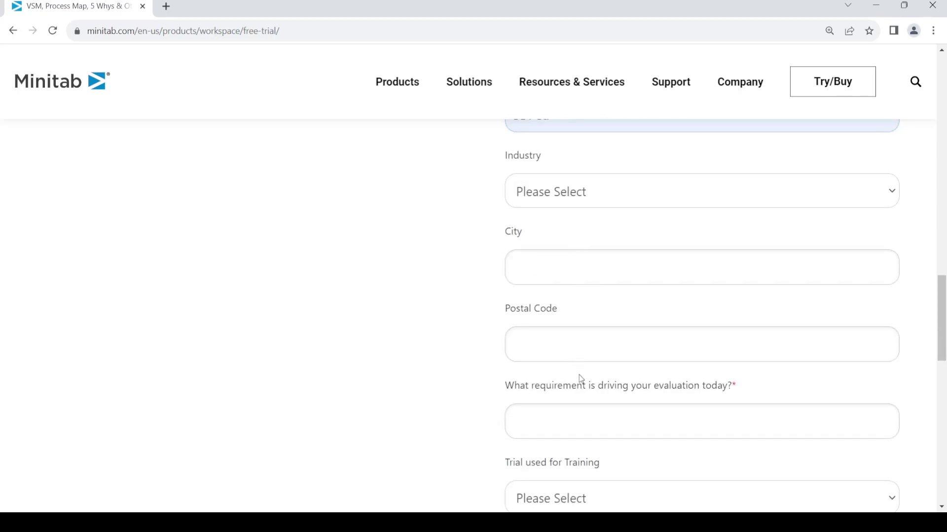
- Choose Hospitality as industry, fill City from the saved entry, and enter postal code 733103
{"action": "key", "text": "Tab"}
{"action": "key", "text": "h"}
{"action": "scroll", "coordinate": [603, 318], "scroll_direction": "down", "scroll_amount": 1}
{"action": "key", "text": "Tab"}
{"action": "type", "text": "Cvnm"}
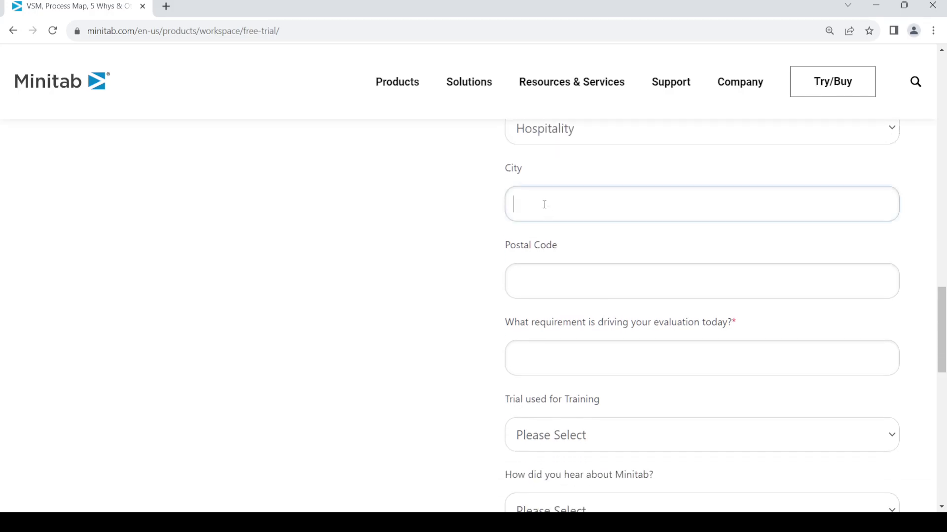
{"action": "key", "text": "BackSpace"}
{"action": "key", "text": "BackSpace"}
{"action": "key", "text": "BackSpace"}
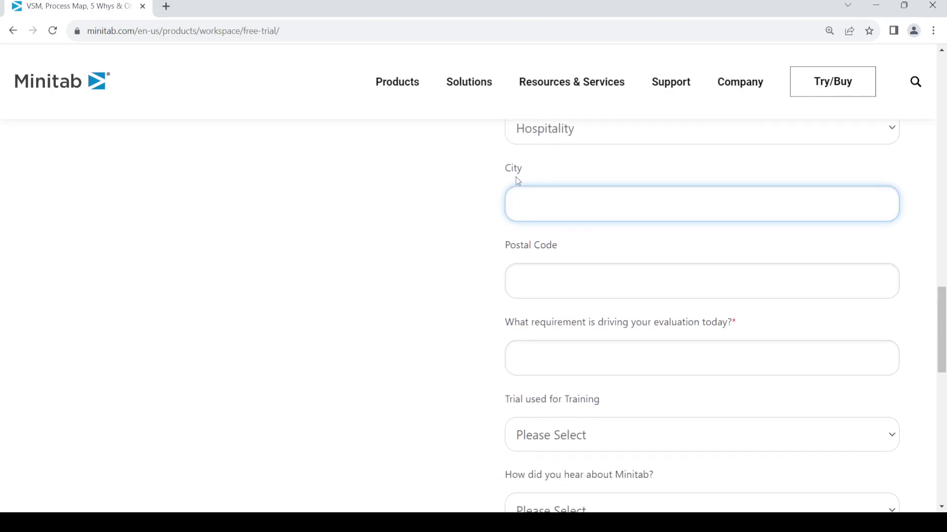
{"action": "left_click", "coordinate": [599, 251]}
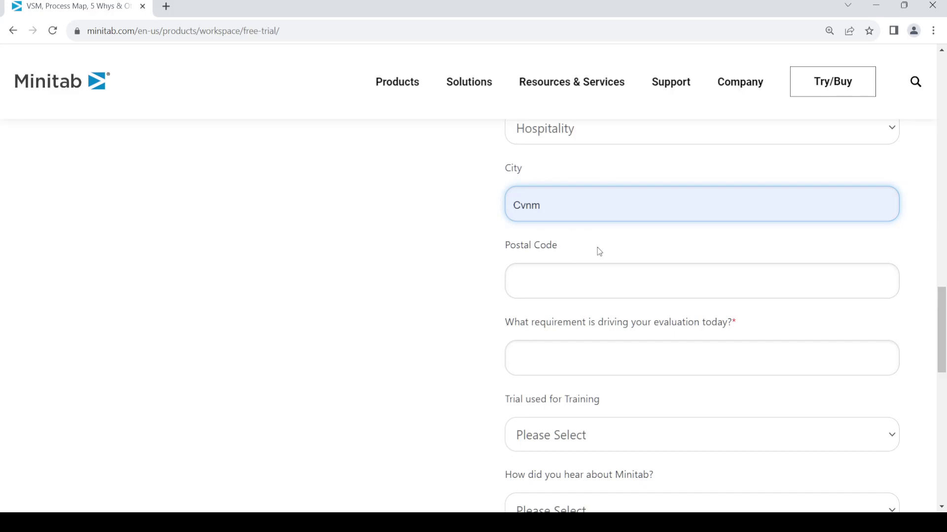
{"action": "left_click", "coordinate": [572, 294]}
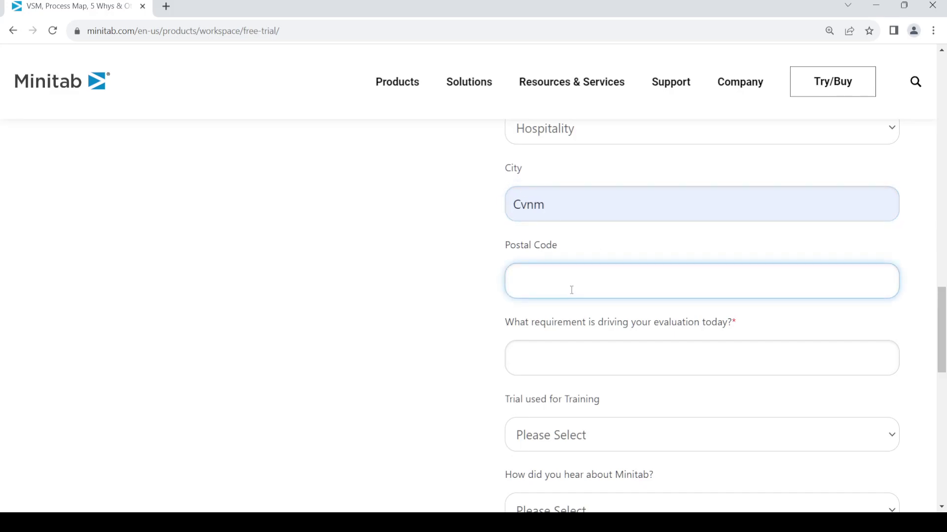
{"action": "type", "text": "73"}
{"action": "type", "text": "31"}
{"action": "type", "text": "03"}
{"action": "scroll", "coordinate": [621, 284], "scroll_direction": "down", "scroll_amount": 2}
- Answer the evaluation requirement question and set Trial used for Training to Other
{"action": "left_click", "coordinate": [566, 230]}
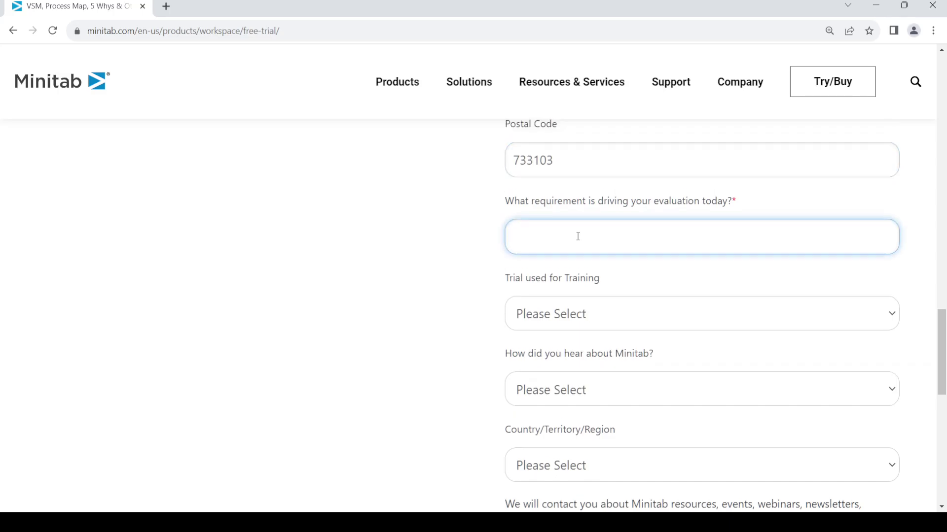
{"action": "scroll", "coordinate": [578, 236], "scroll_direction": "up", "scroll_amount": 2}
{"action": "type", "text": "sdsd"}
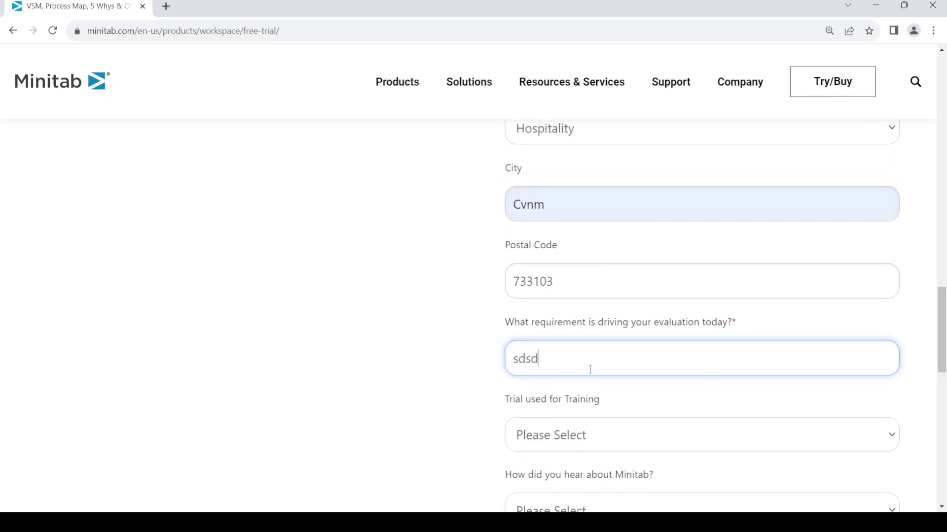
{"action": "type", "text": "s"}
{"action": "scroll", "coordinate": [657, 336], "scroll_direction": "down", "scroll_amount": 3}
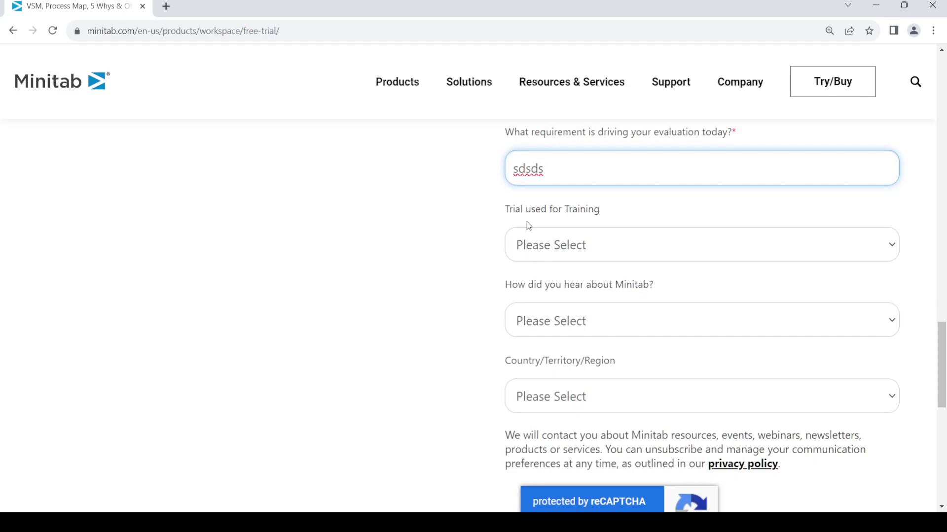
{"action": "left_click", "coordinate": [583, 254]}
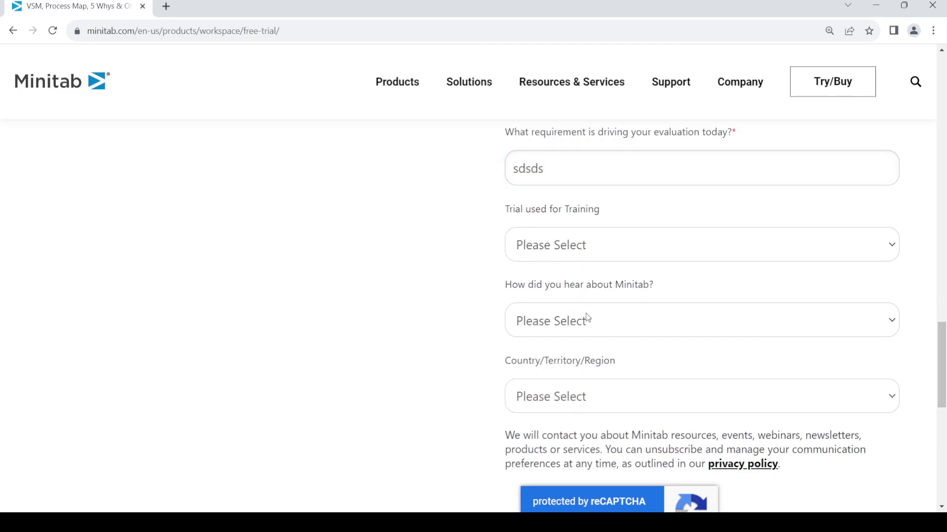
{"action": "left_click", "coordinate": [560, 338]}
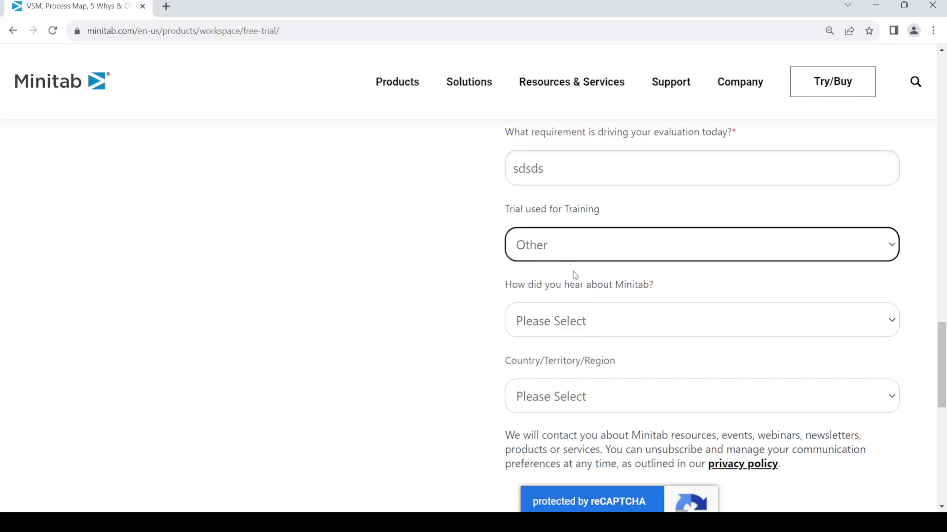
{"action": "scroll", "coordinate": [588, 318], "scroll_direction": "down", "scroll_amount": 1}
- Pick Facebook as the referral source and Egypt as the country, then submit the form
{"action": "left_click", "coordinate": [594, 253]}
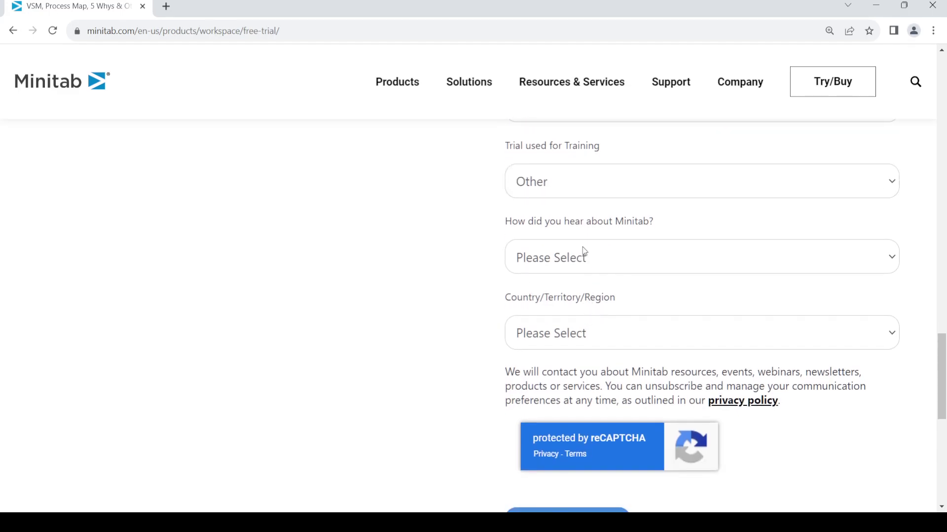
{"action": "left_click", "coordinate": [577, 109]}
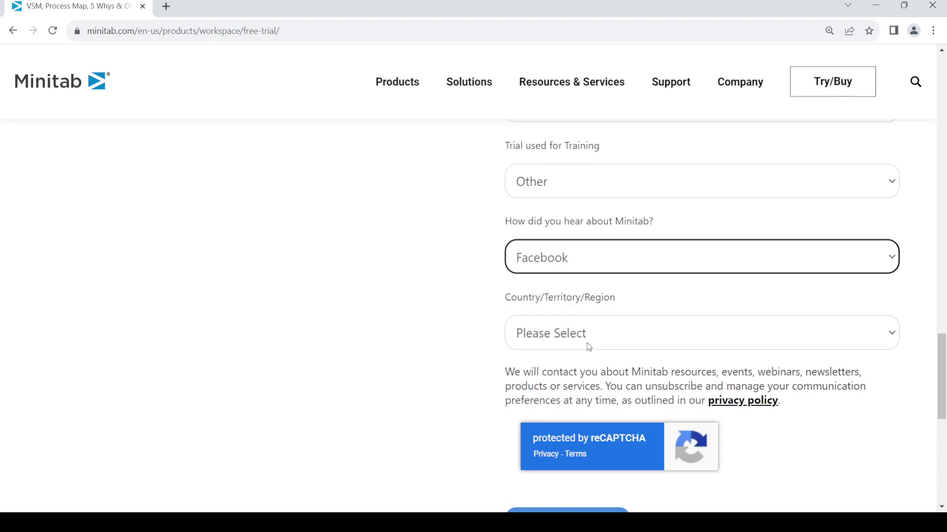
{"action": "left_click", "coordinate": [587, 342]}
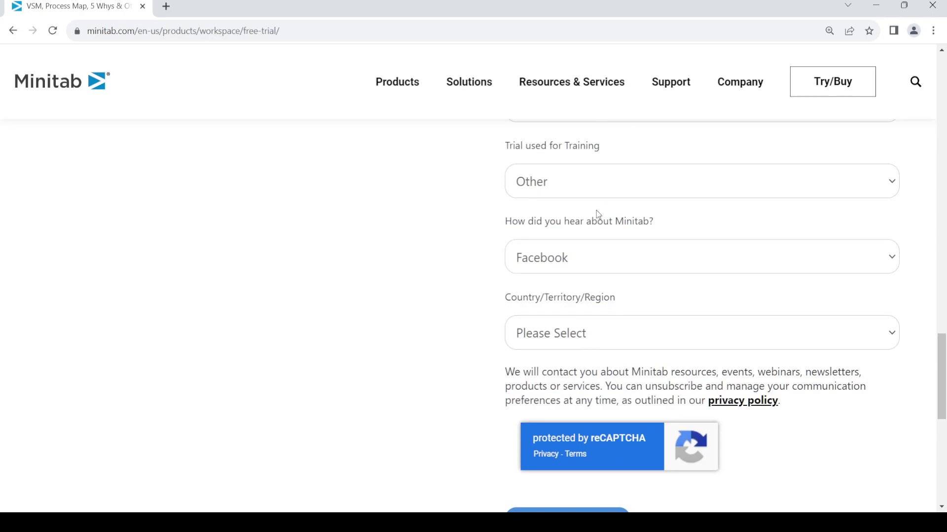
{"action": "left_click", "coordinate": [627, 247]}
{"action": "scroll", "coordinate": [679, 324], "scroll_direction": "down", "scroll_amount": 3}
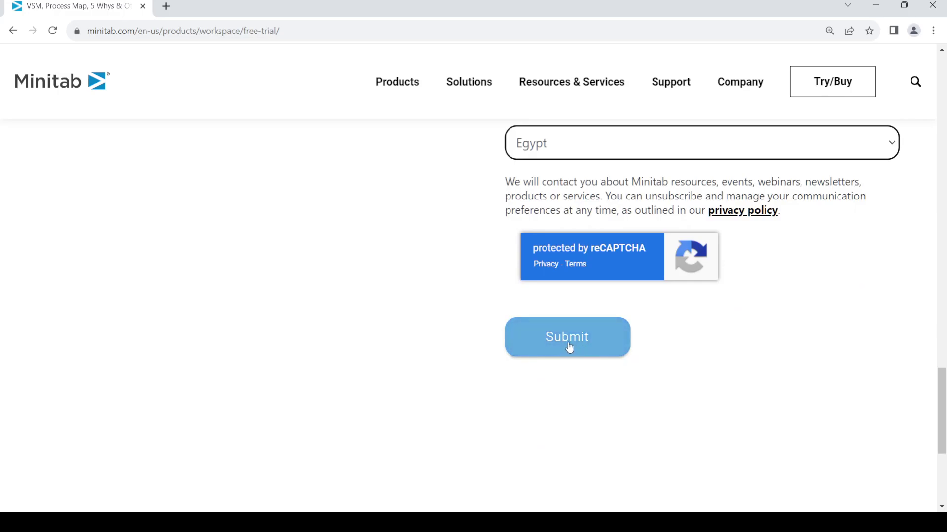
{"action": "left_click", "coordinate": [566, 337]}
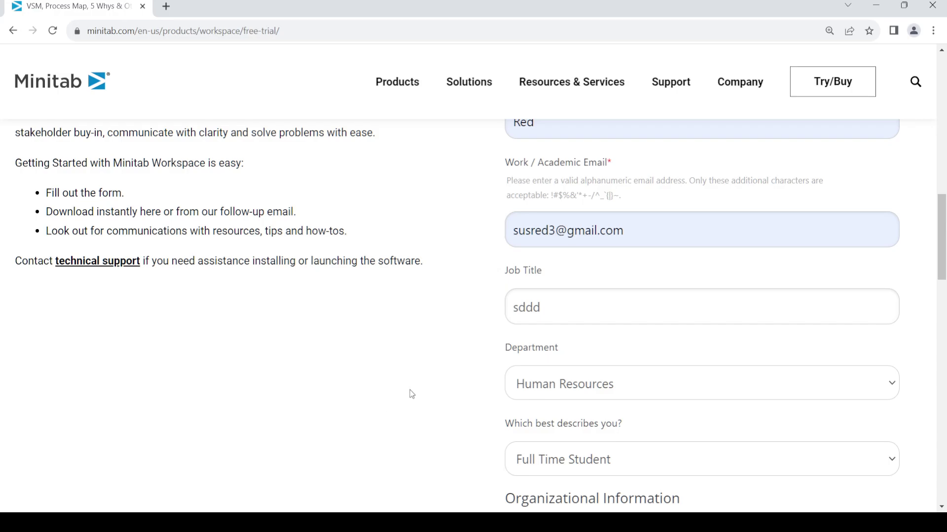
{"action": "scroll", "coordinate": [413, 394], "scroll_direction": "up", "scroll_amount": 5}
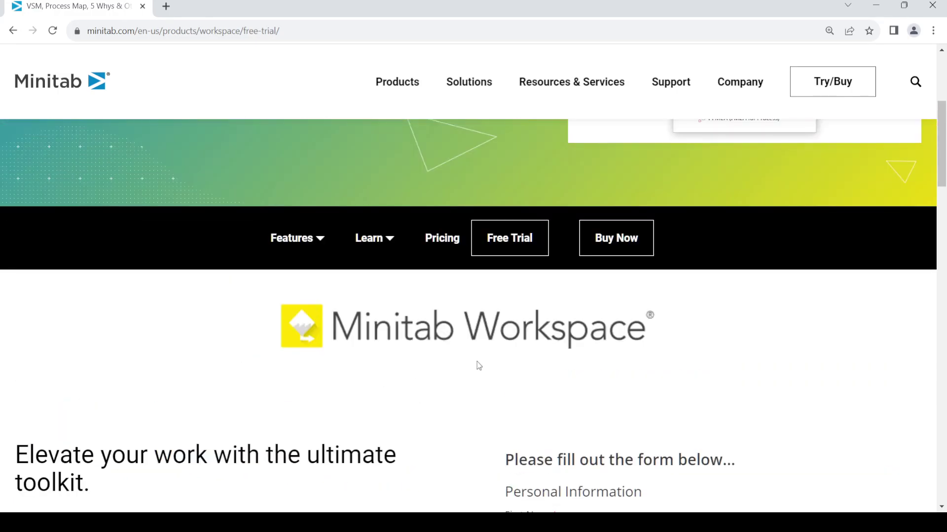